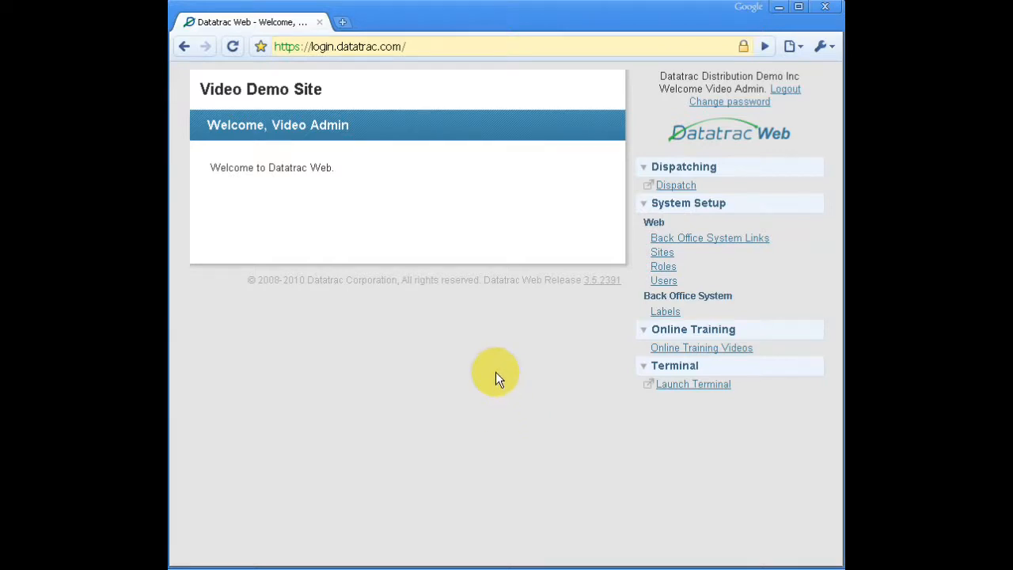
Start adding a new role for the Video Demo Site.
{"action": "left_click", "coordinate": [661, 266]}
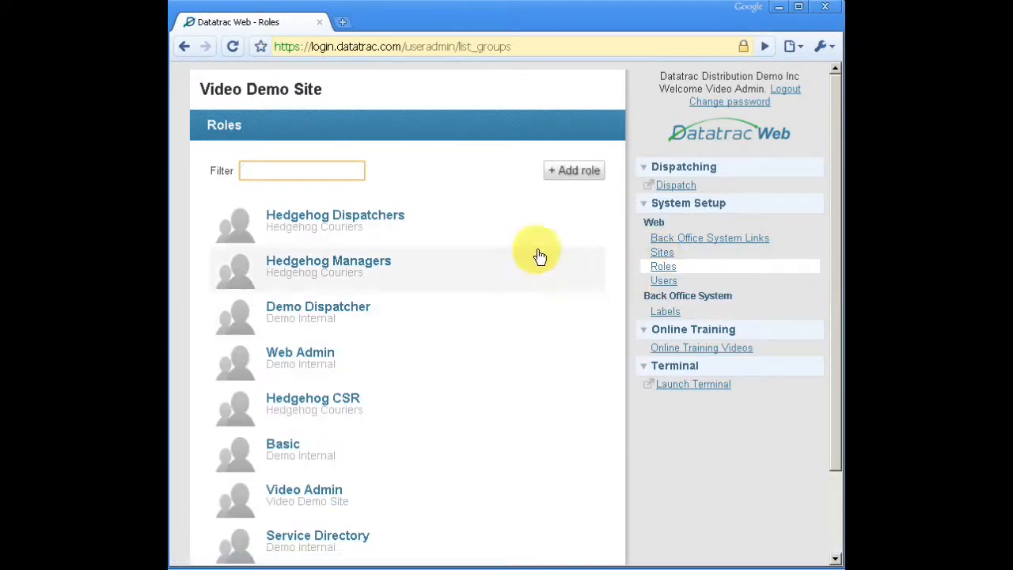
{"action": "left_click", "coordinate": [581, 174]}
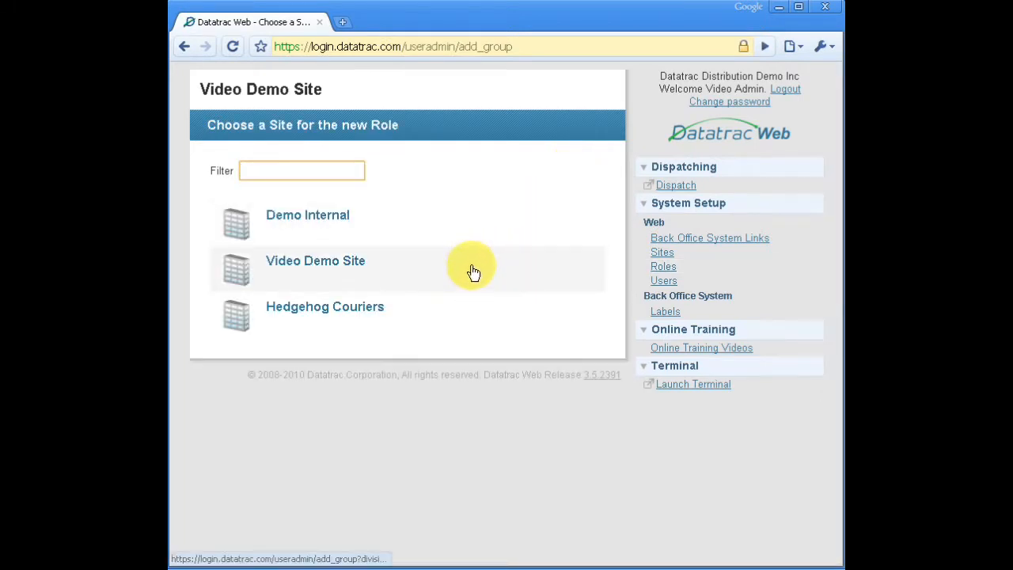
{"action": "left_click", "coordinate": [303, 267]}
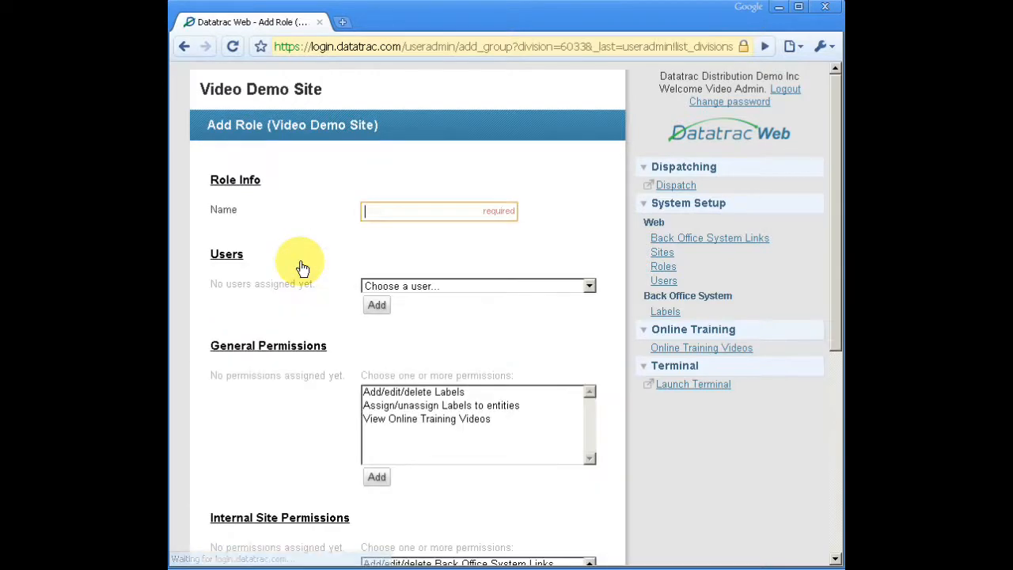
Name the new role "Video Dispatcher".
{"action": "type", "text": "Joe "}
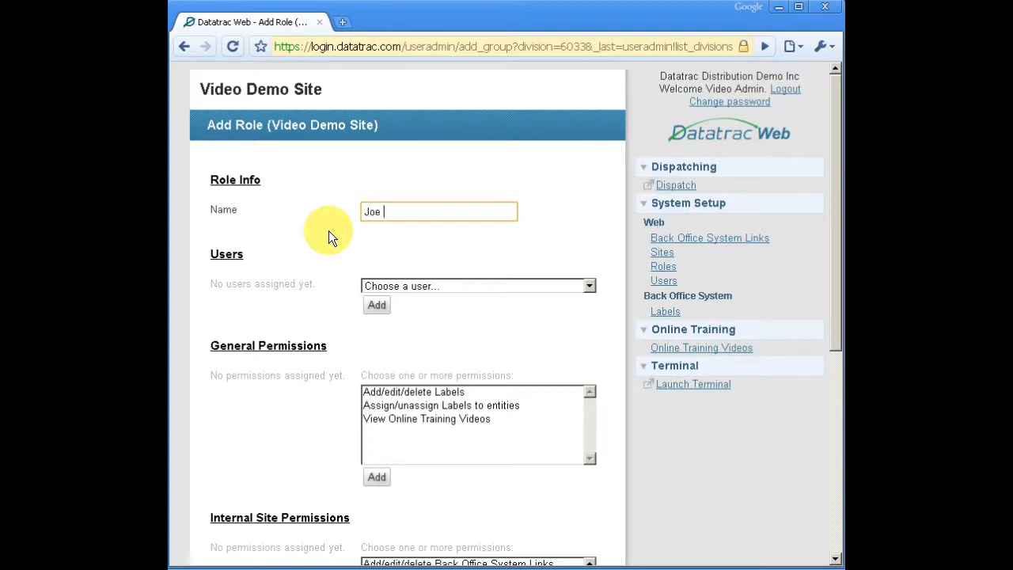
{"action": "type", "text": "Dispatcher"}
{"action": "key", "text": "BackSpace"}
{"action": "key", "text": "BackSpace"}
{"action": "key", "text": "BackSpace"}
{"action": "key", "text": "BackSpace"}
{"action": "key", "text": "BackSpace"}
{"action": "key", "text": "BackSpace"}
{"action": "key", "text": "BackSpace"}
{"action": "key", "text": "BackSpace"}
{"action": "key", "text": "BackSpace"}
{"action": "key", "text": "BackSpace"}
{"action": "key", "text": "BackSpace"}
{"action": "key", "text": "BackSpace"}
{"action": "key", "text": "BackSpace"}
{"action": "key", "text": "BackSpace"}
{"action": "type", "text": "Video Dispatcher"}
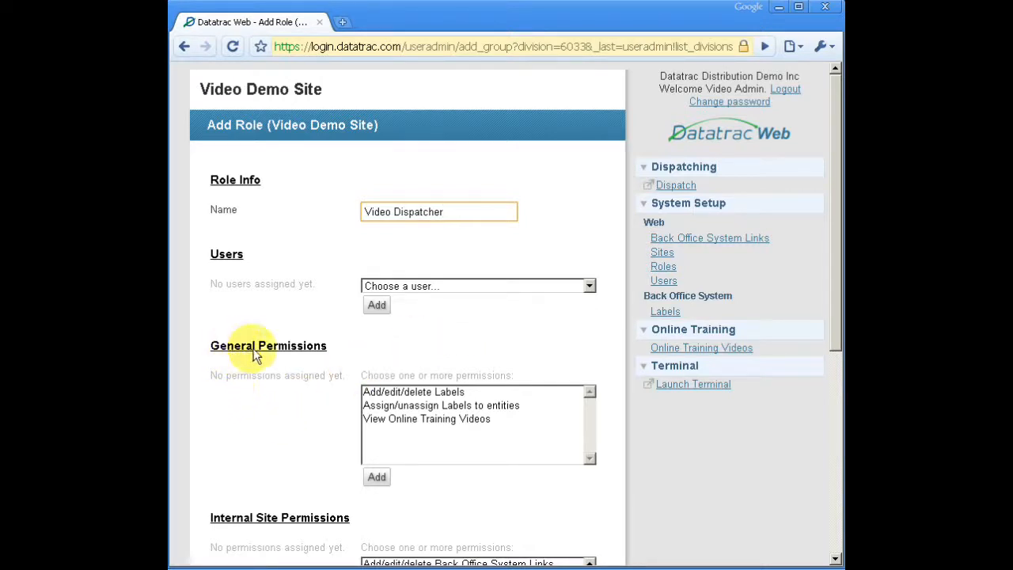
Assign the general permissions View Online Training Videos, Add/edit/delete Labels and Assign/unassign Labels to entities to the role.
{"action": "left_click", "coordinate": [420, 422]}
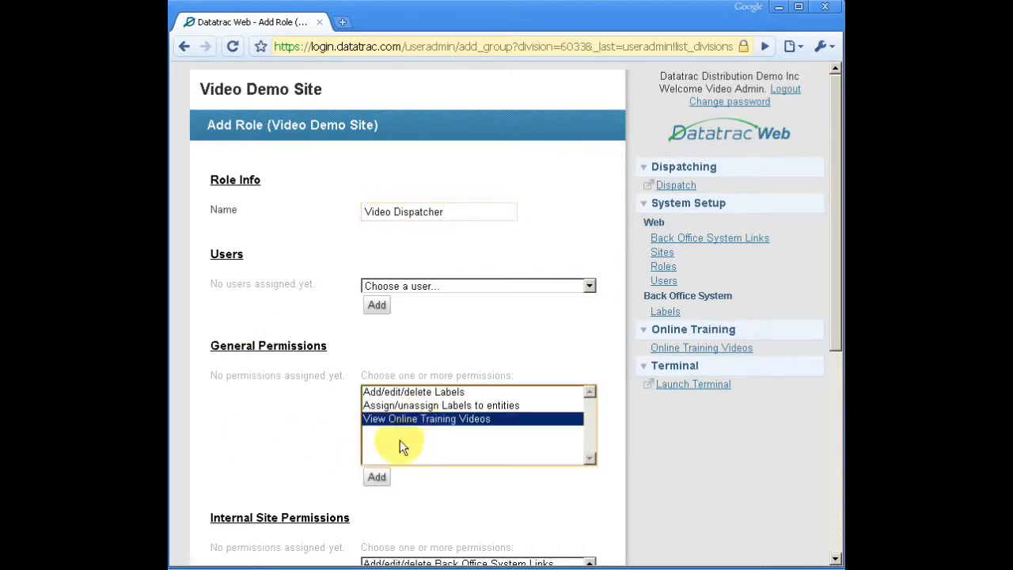
{"action": "left_click", "coordinate": [377, 479]}
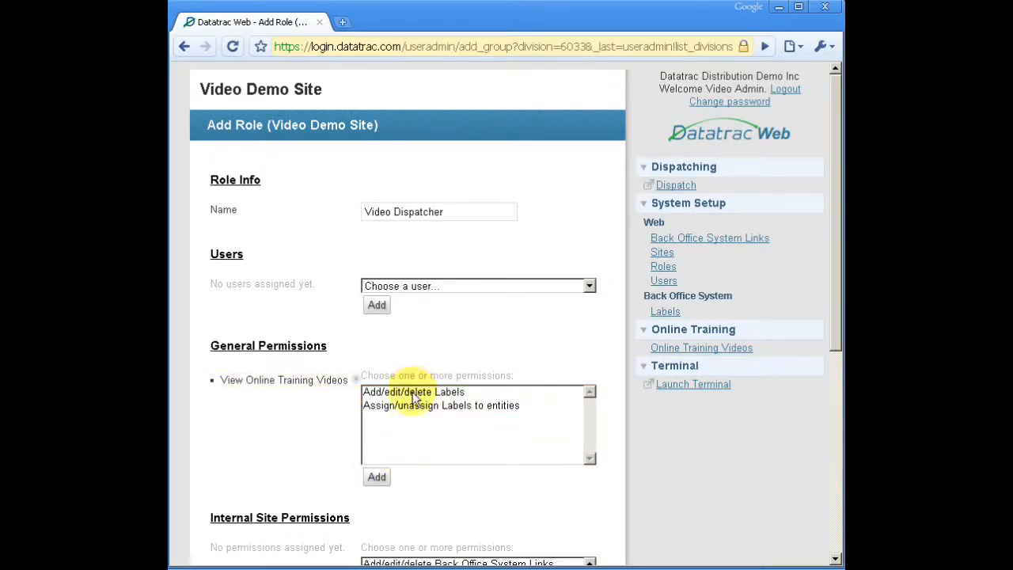
{"action": "left_click", "coordinate": [412, 395]}
{"action": "left_click", "coordinate": [377, 477]}
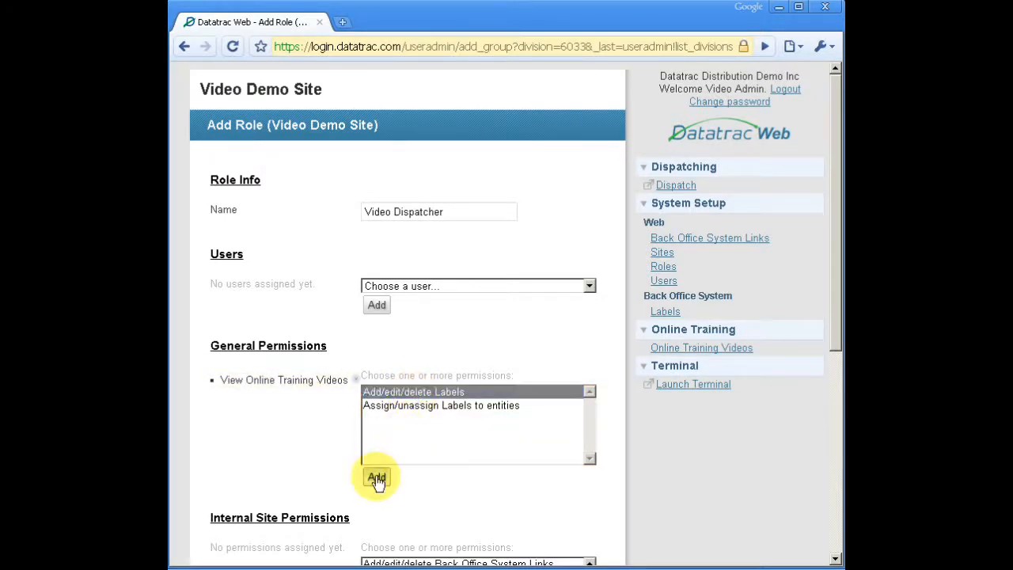
{"action": "left_click", "coordinate": [405, 393]}
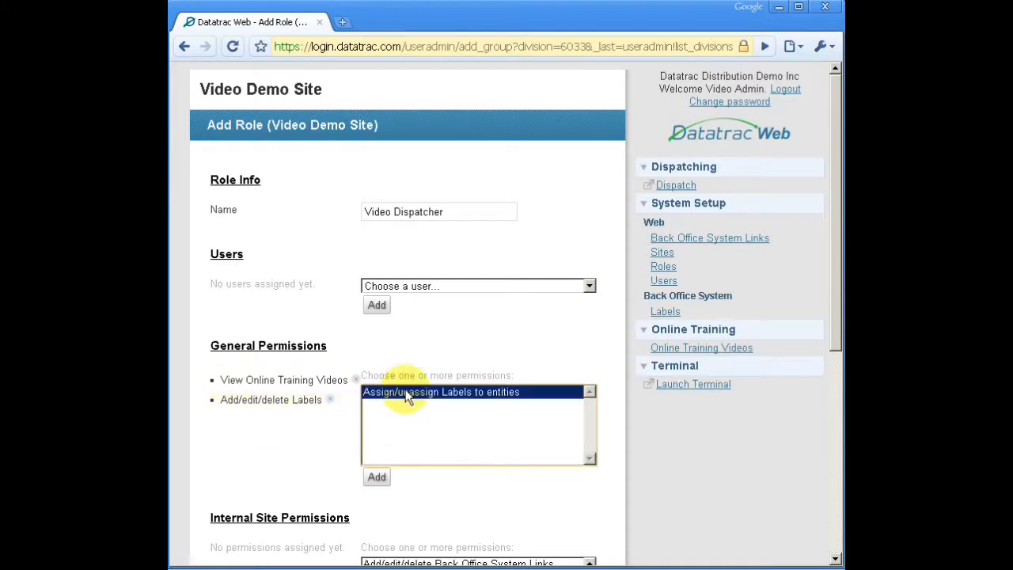
{"action": "left_click", "coordinate": [377, 477]}
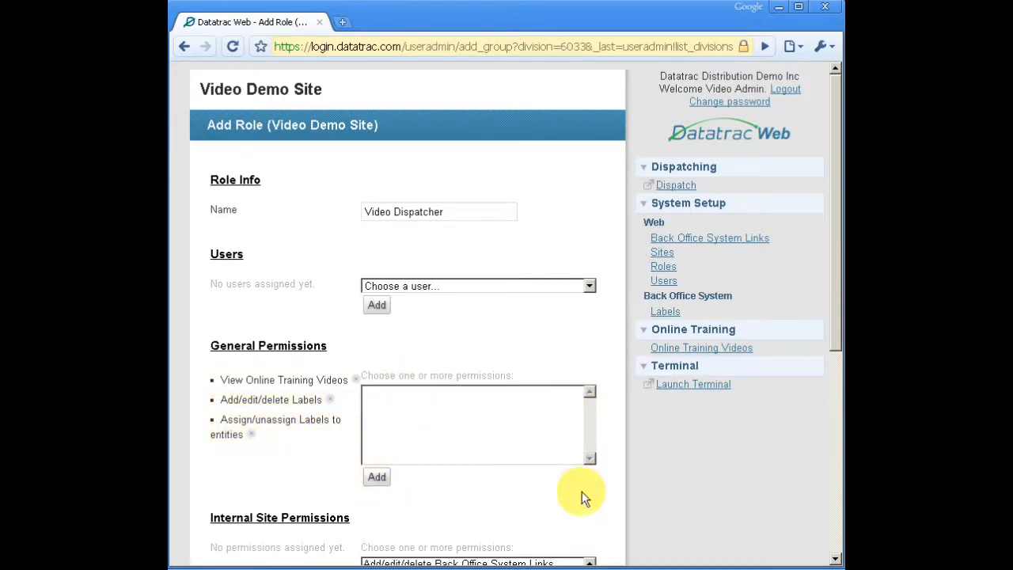
Assign the order permissions Dispatch Orders to Drivers/Agents and Cancel Orders to the role.
{"action": "scroll", "coordinate": [582, 494], "scroll_direction": "down", "scroll_amount": 2}
{"action": "scroll", "coordinate": [583, 490], "scroll_direction": "up", "scroll_amount": 1}
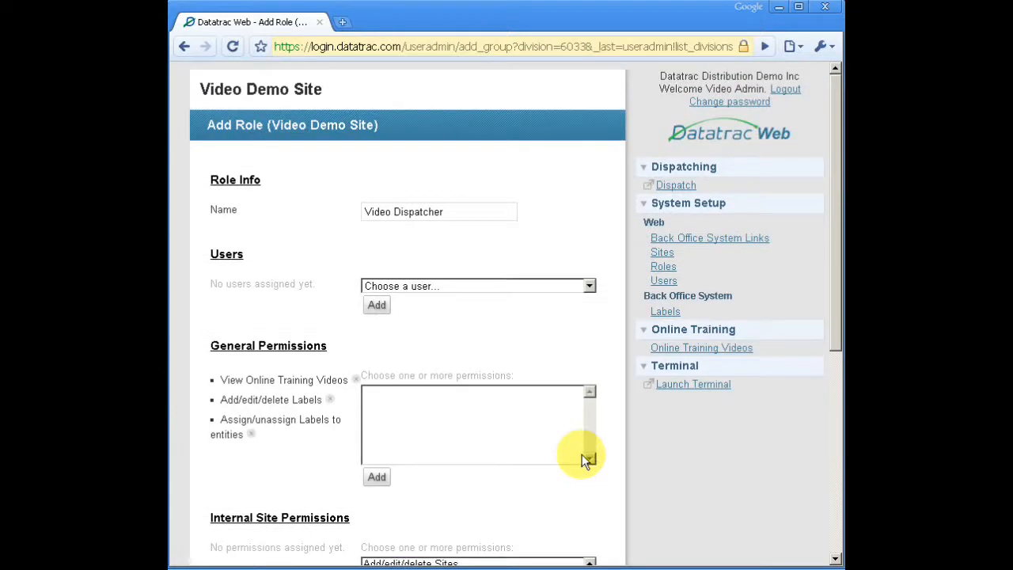
{"action": "scroll", "coordinate": [701, 480], "scroll_direction": "down", "scroll_amount": 2}
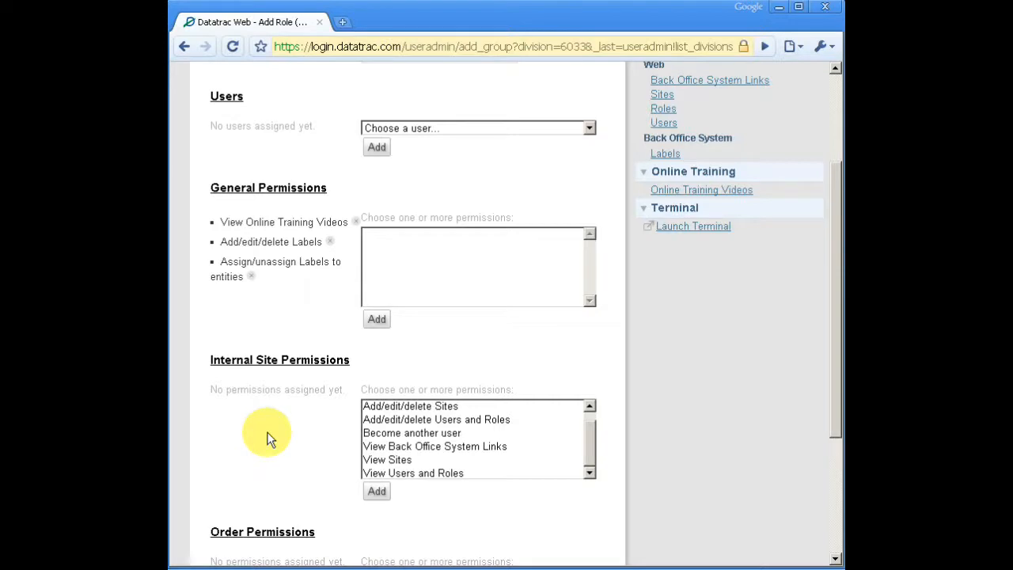
{"action": "scroll", "coordinate": [267, 438], "scroll_direction": "down", "scroll_amount": 3}
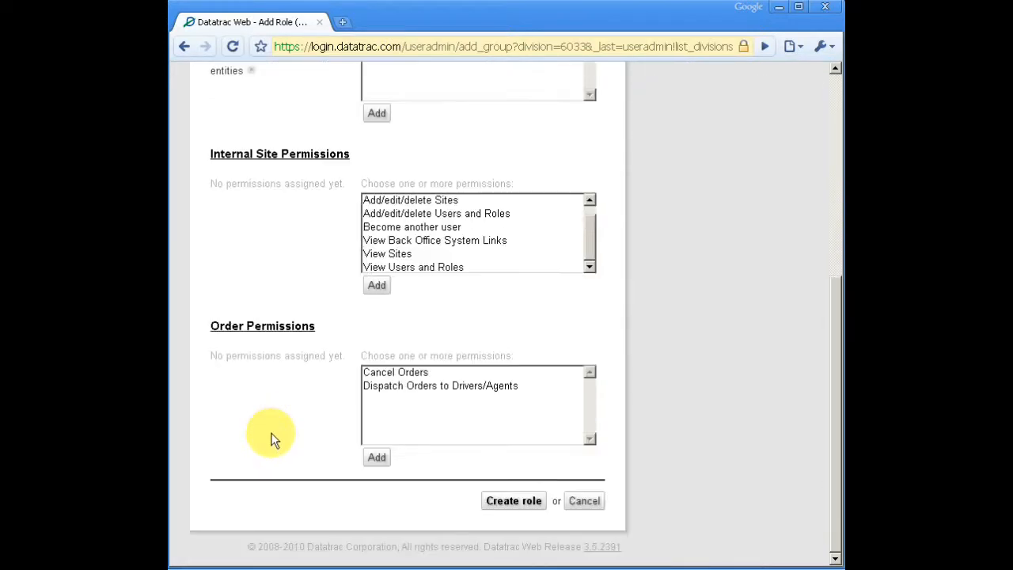
{"action": "left_click", "coordinate": [417, 394]}
{"action": "left_click", "coordinate": [377, 457]}
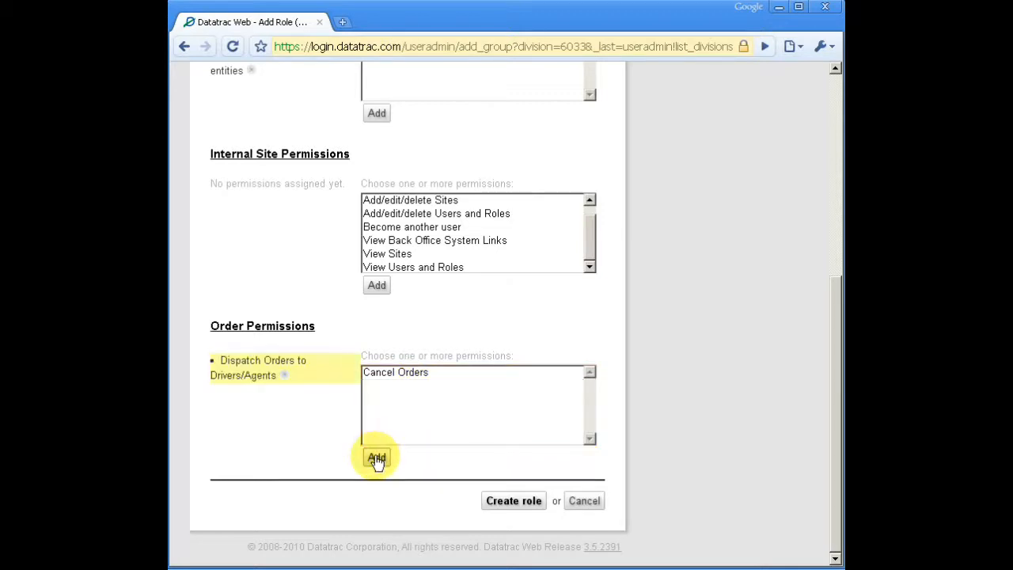
{"action": "left_click", "coordinate": [389, 381]}
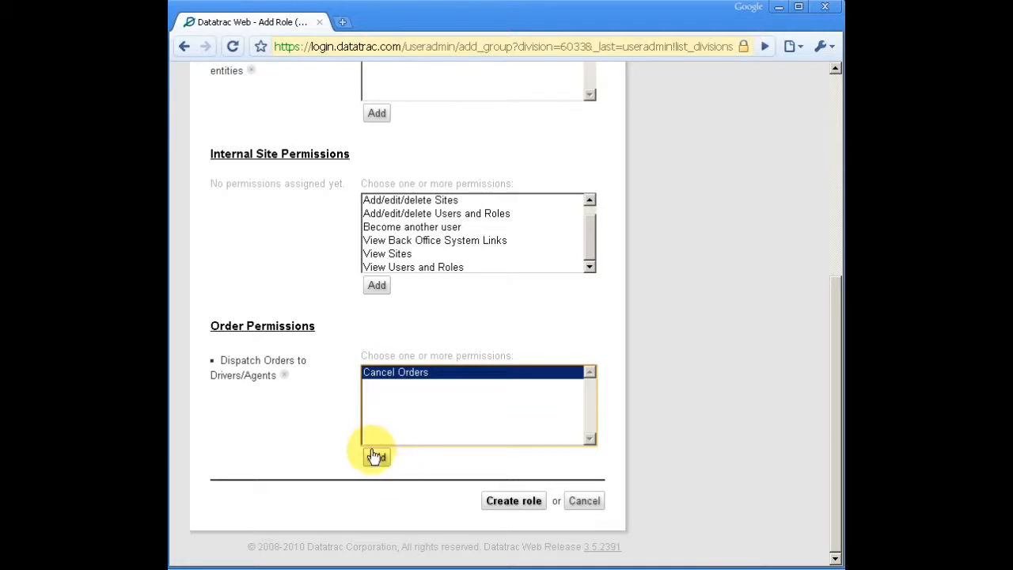
{"action": "left_click", "coordinate": [377, 456]}
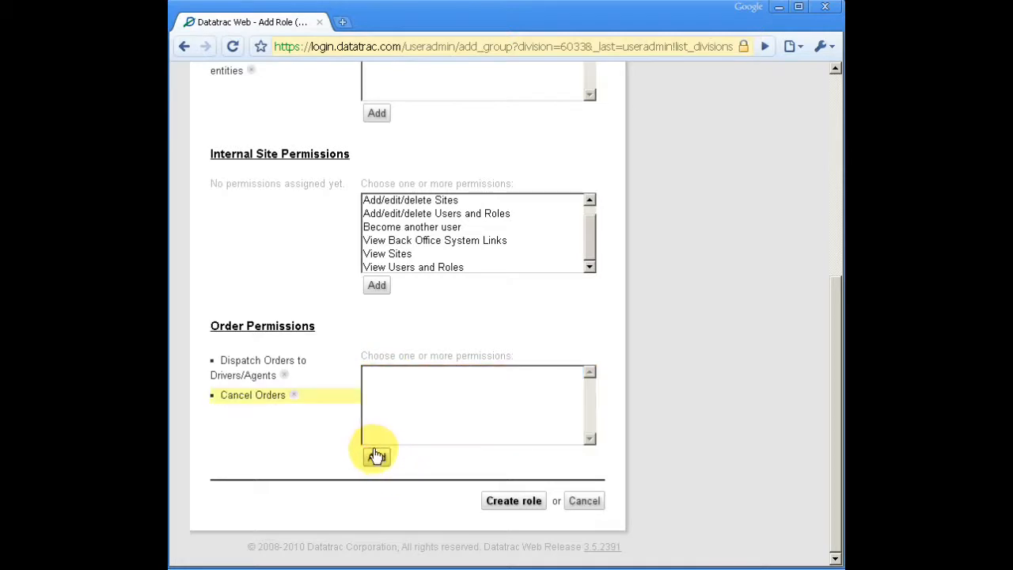
Create the role and filter the list of roles by "video".
{"action": "left_click", "coordinate": [512, 501]}
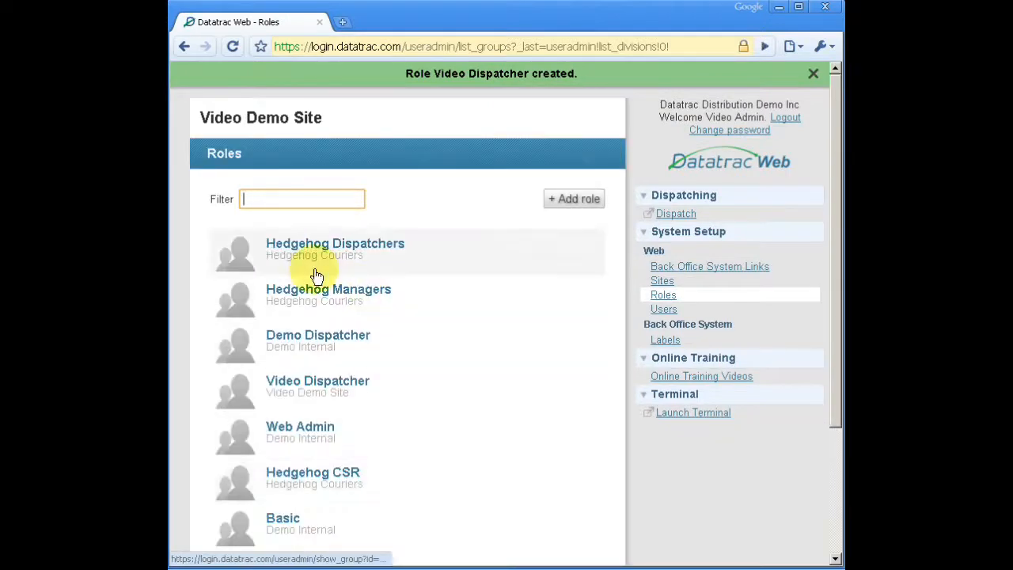
{"action": "type", "text": "video"}
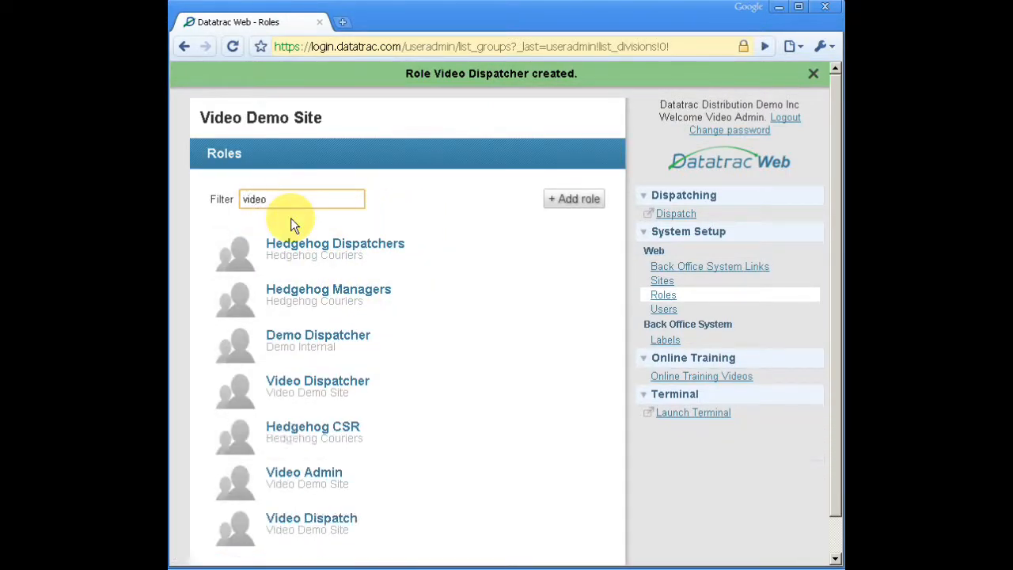
Start adding a new user for the Video Demo Site and enter the user's full name.
{"action": "left_click", "coordinate": [661, 309]}
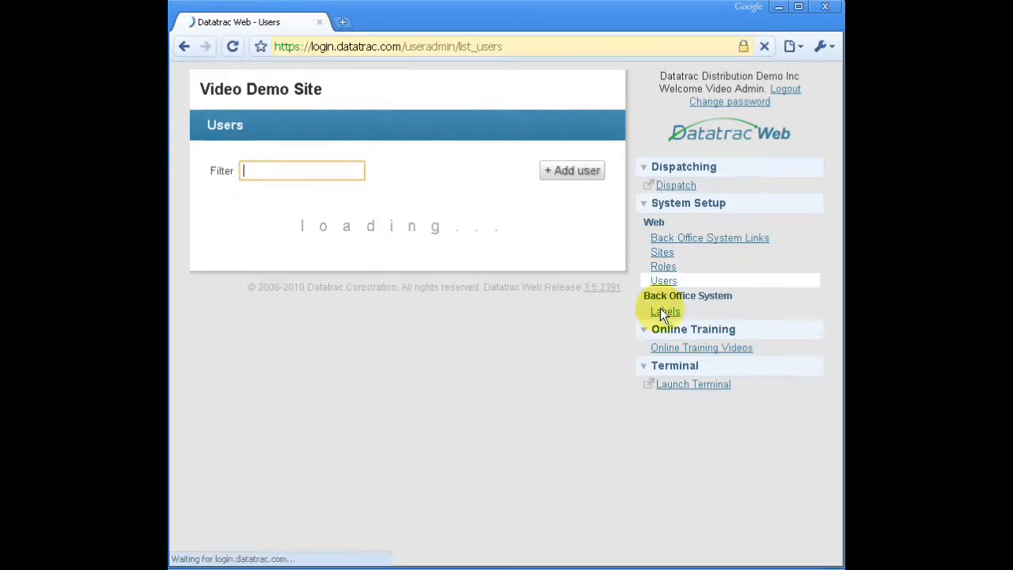
{"action": "left_click", "coordinate": [572, 170]}
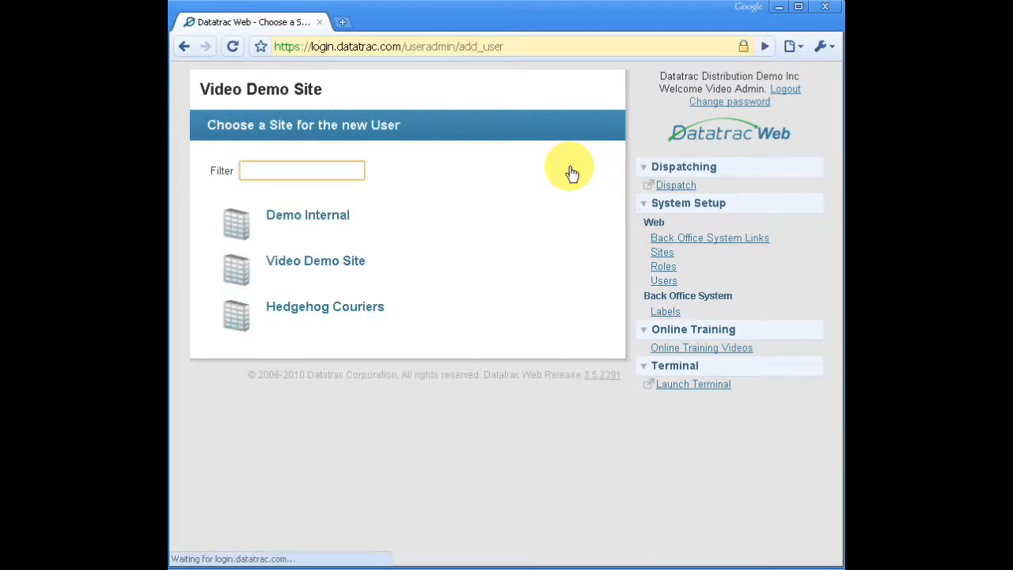
{"action": "left_click", "coordinate": [308, 267]}
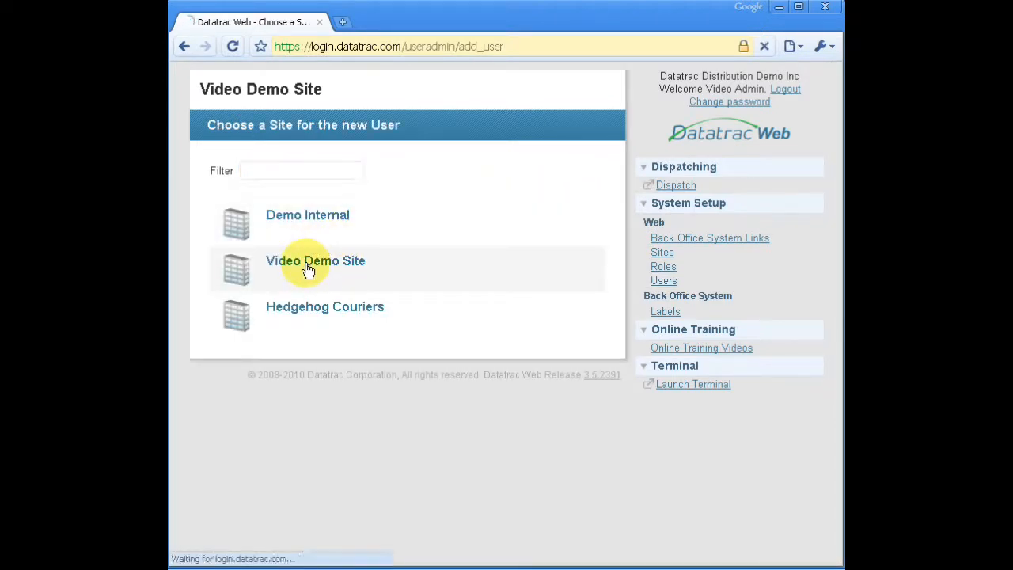
{"action": "type", "text": "Joe Dispatcher"}
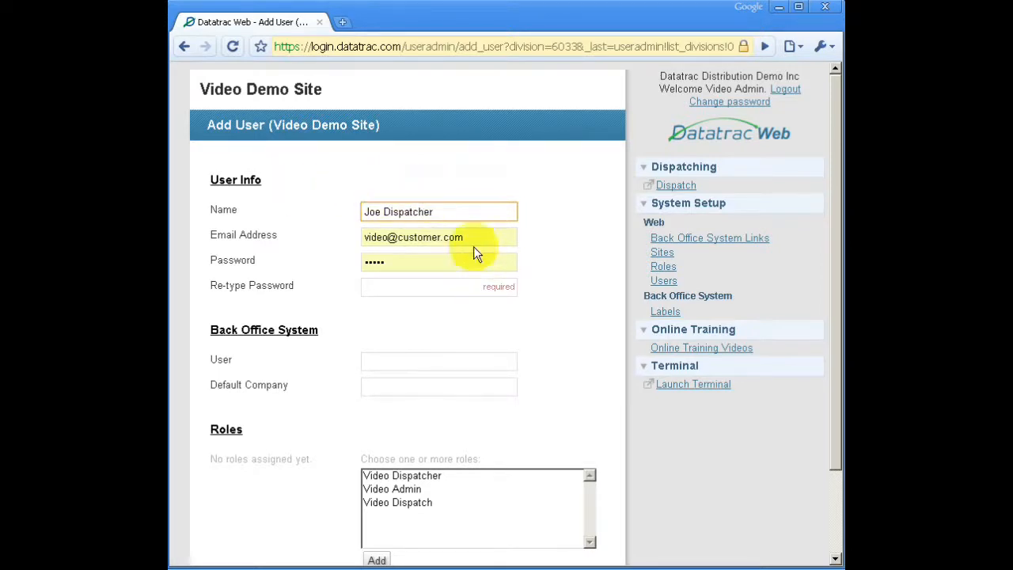
Replace the prefilled e-mail address with the new user's e-mail address.
{"action": "left_click_drag", "start_coordinate": [460, 237], "coordinate": [366, 238]}
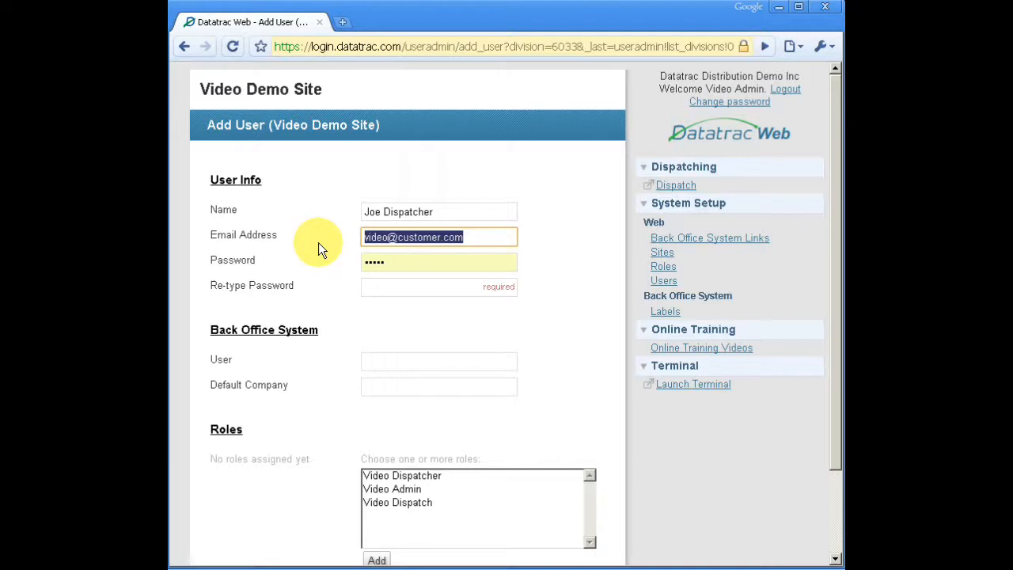
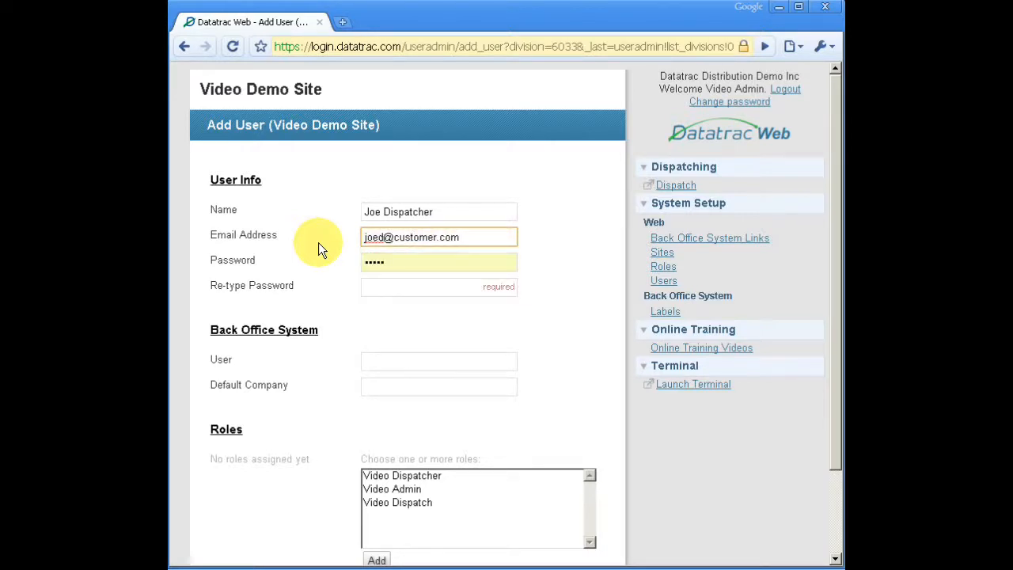
Enter the new user's account password and repeat it for confirmation.
{"action": "key", "text": "Tab"}
{"action": "type", "text": "pass"}
{"action": "key", "text": "Tab"}
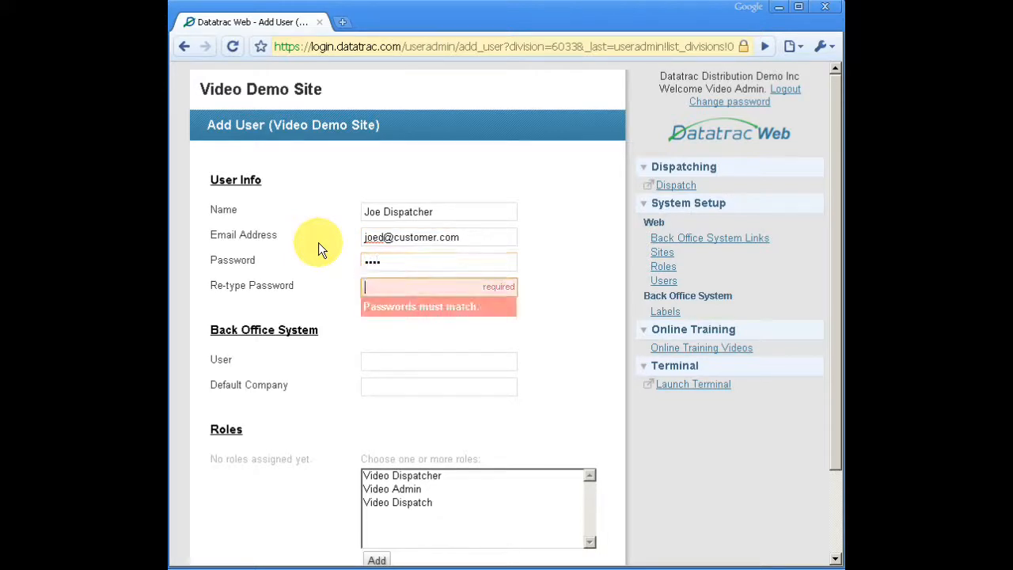
{"action": "type", "text": "pass"}
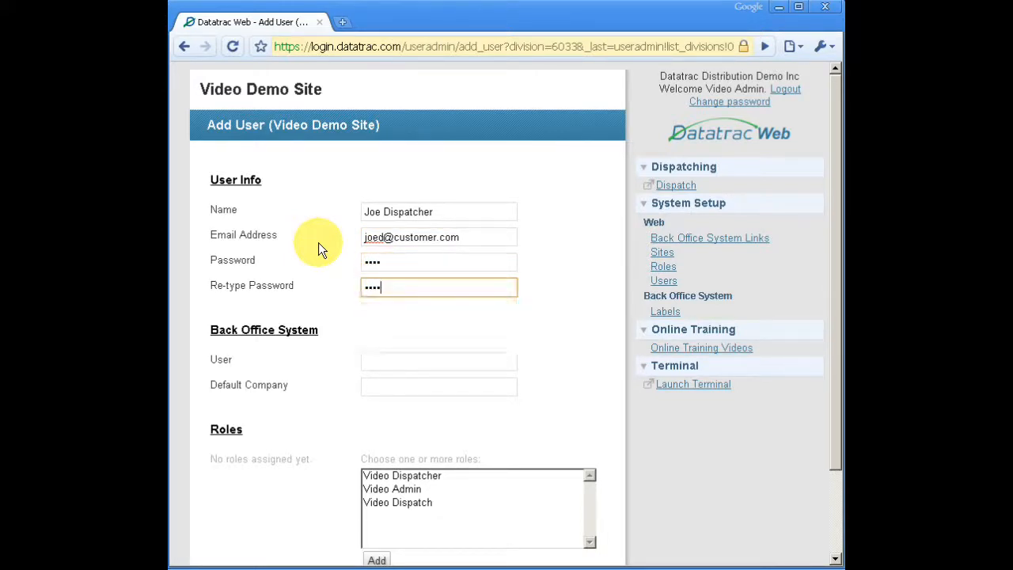
Enter the Back Office System user number and set the default company to 001.
{"action": "left_click", "coordinate": [379, 362]}
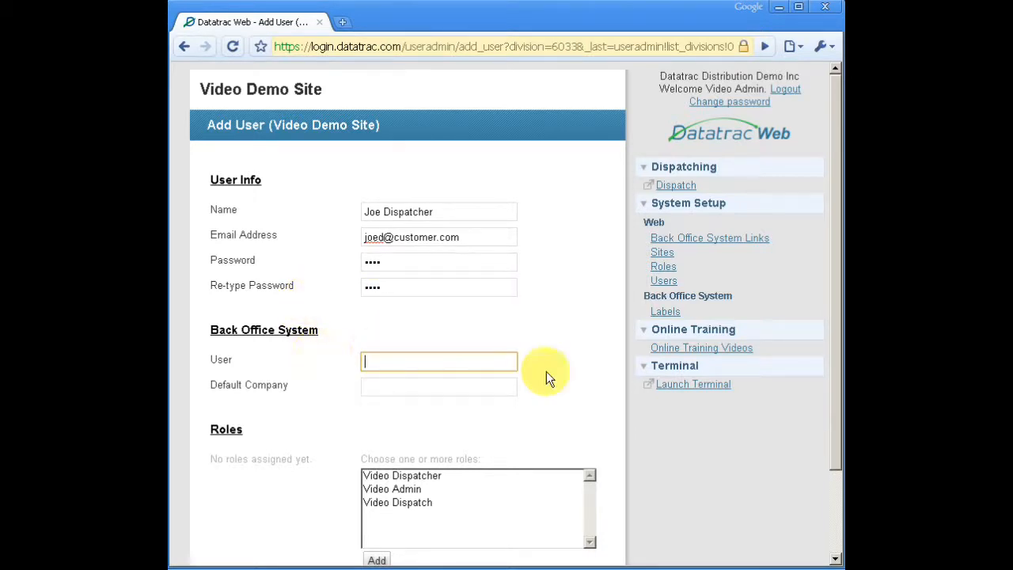
{"action": "scroll", "coordinate": [555, 368], "scroll_direction": "down", "scroll_amount": 2}
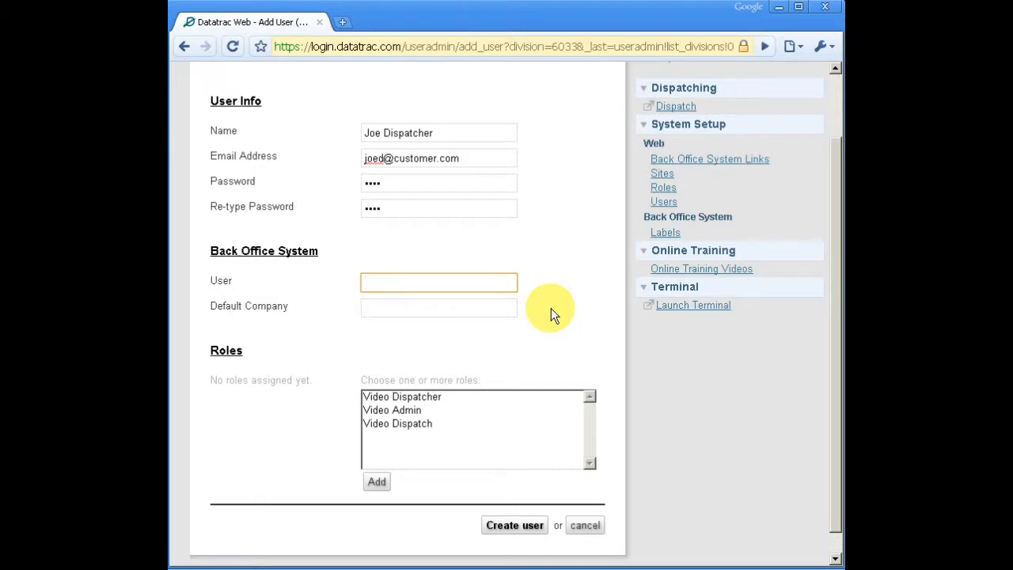
{"action": "type", "text": "999"}
{"action": "key", "text": "Tab"}
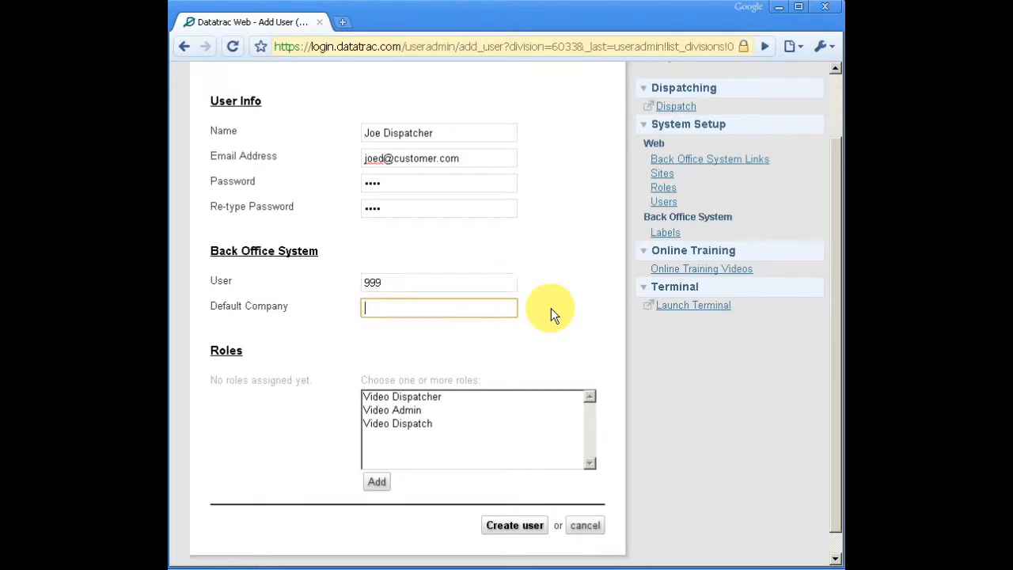
{"action": "type", "text": "001"}
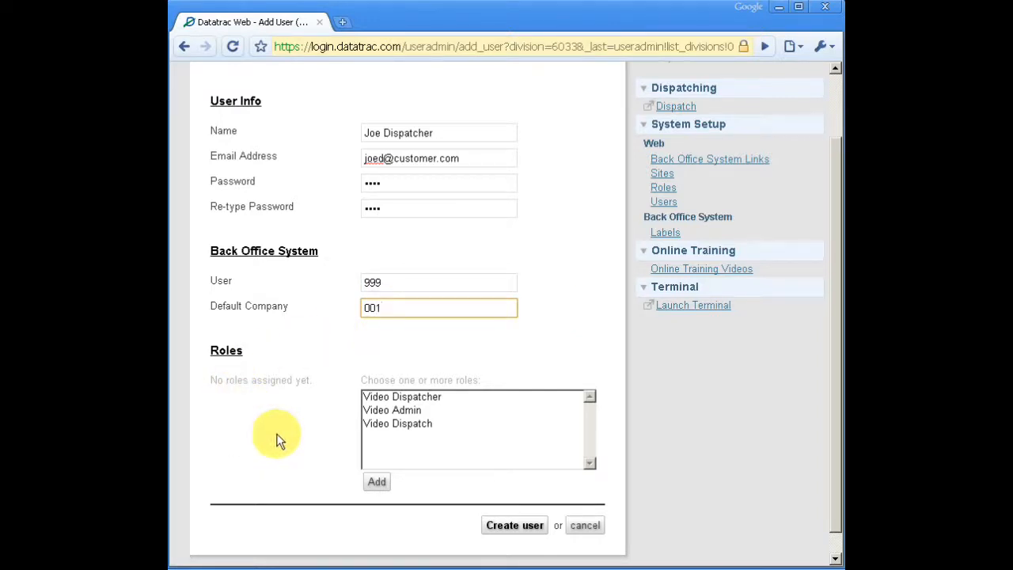
Assign the Video Dispatch role to the new user and create the user.
{"action": "left_click", "coordinate": [401, 425]}
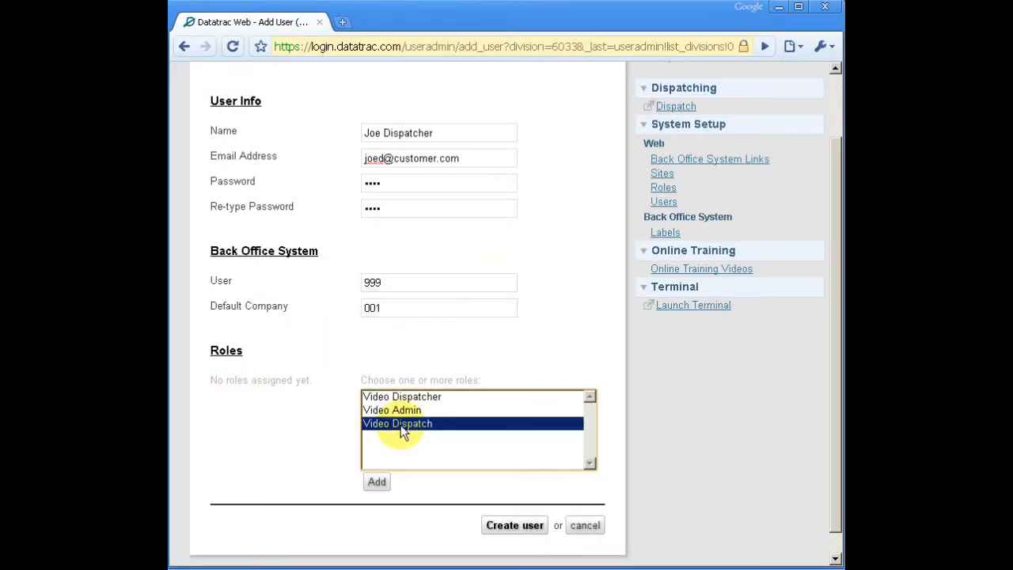
{"action": "left_click", "coordinate": [376, 482]}
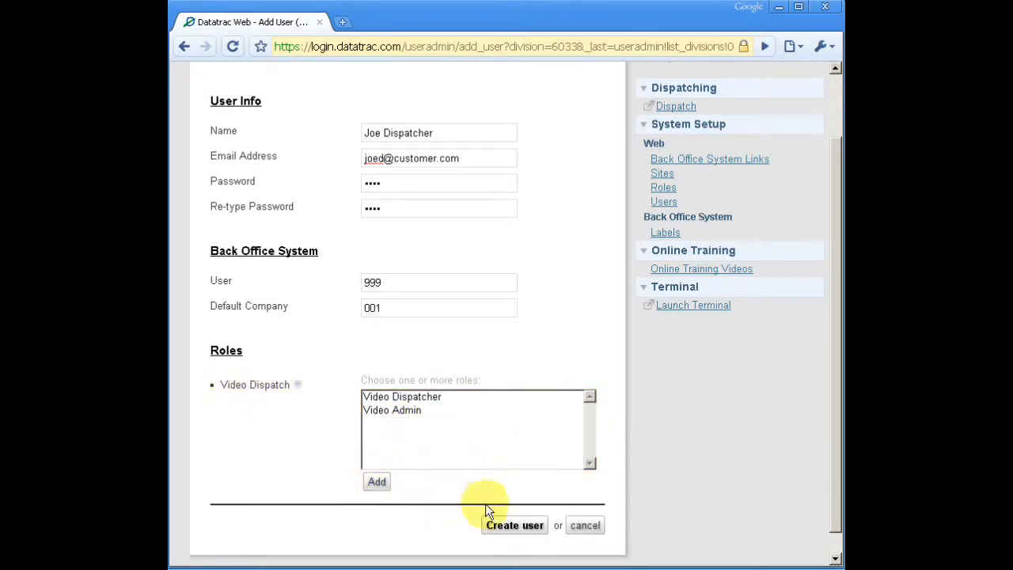
{"action": "left_click", "coordinate": [513, 527]}
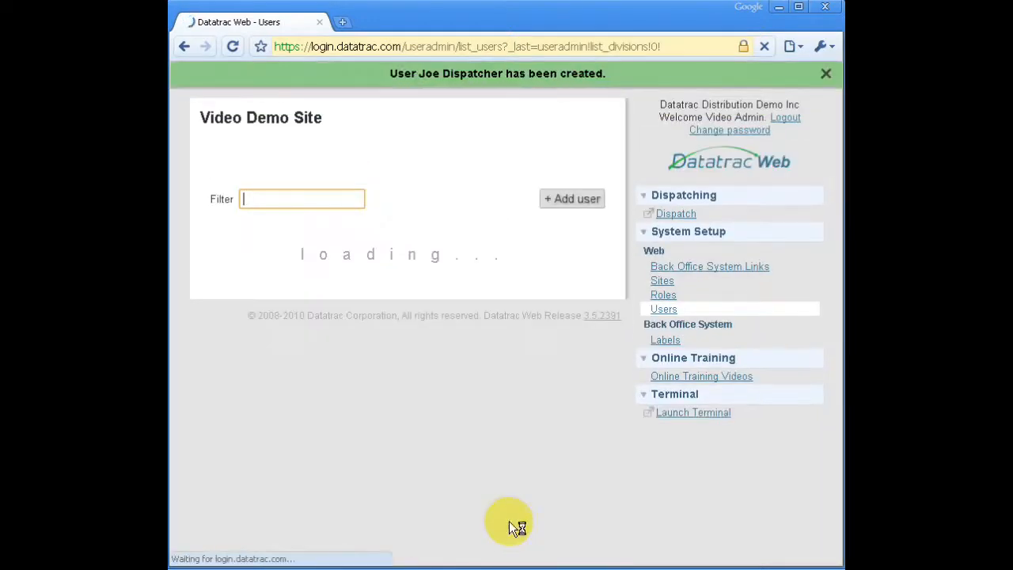
Filter the list of users by "video" and become the newly created dispatcher user from its record.
{"action": "left_click", "coordinate": [263, 202]}
{"action": "type", "text": "video"}
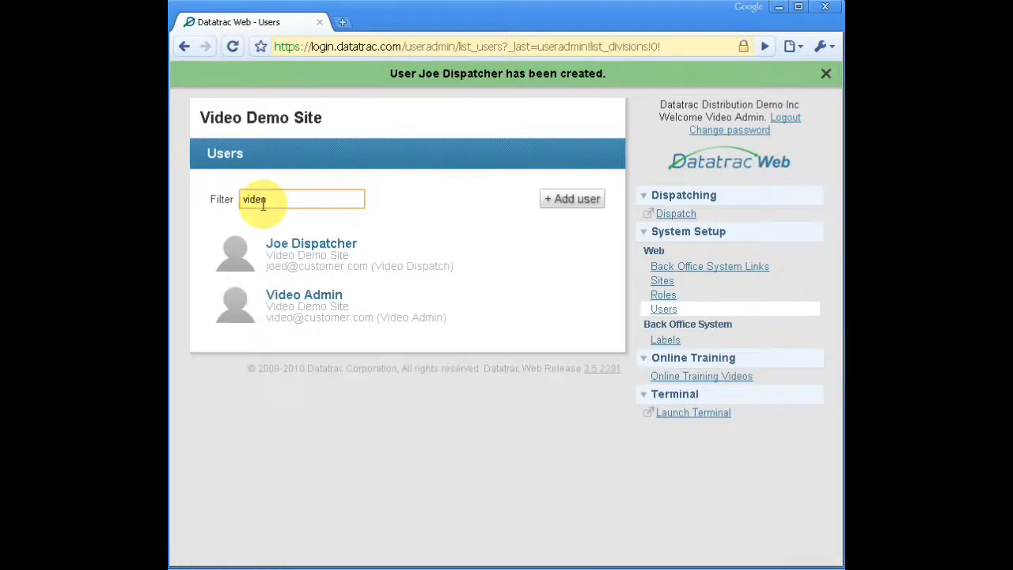
{"action": "left_click", "coordinate": [290, 249]}
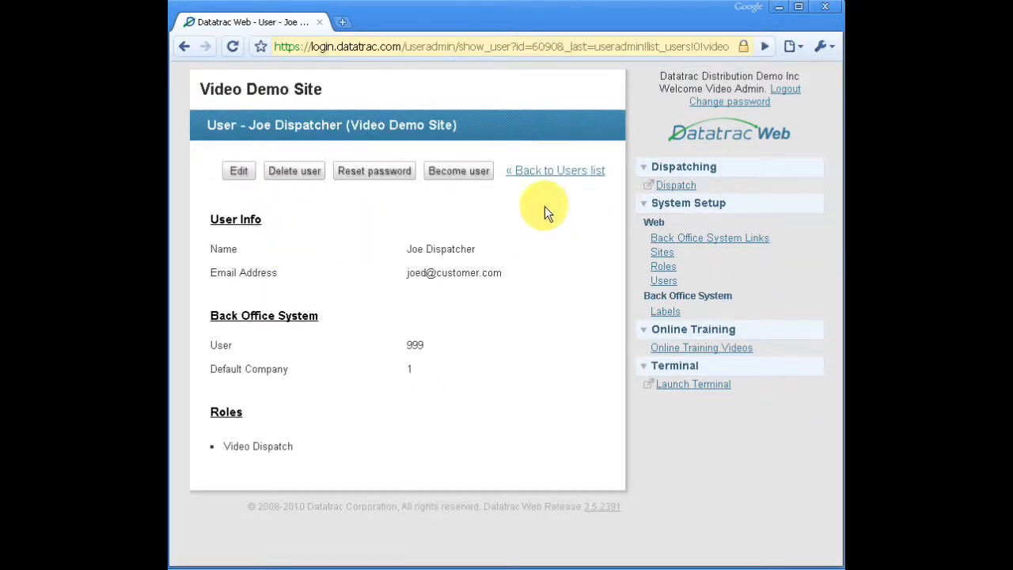
{"action": "left_click", "coordinate": [448, 175]}
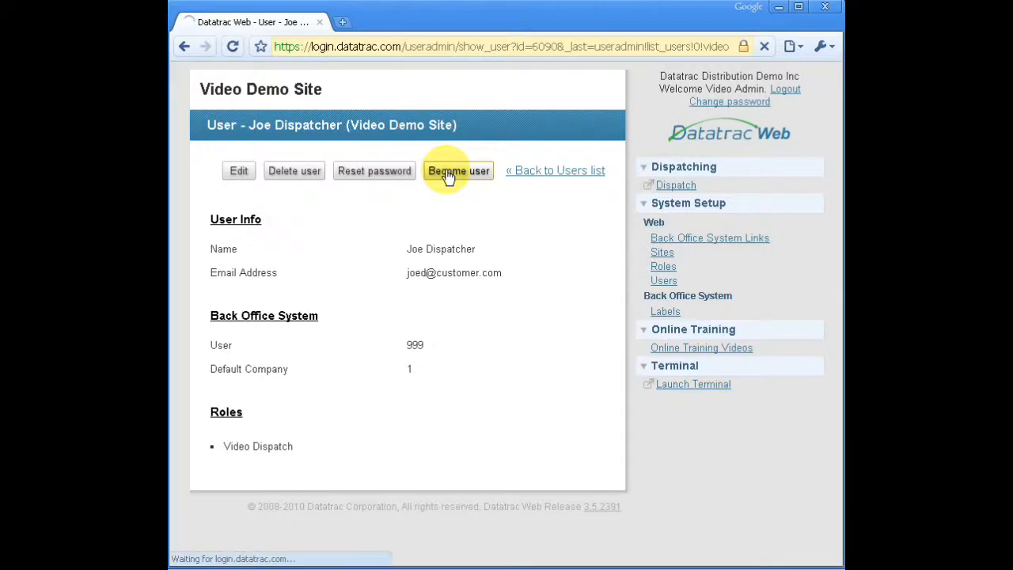